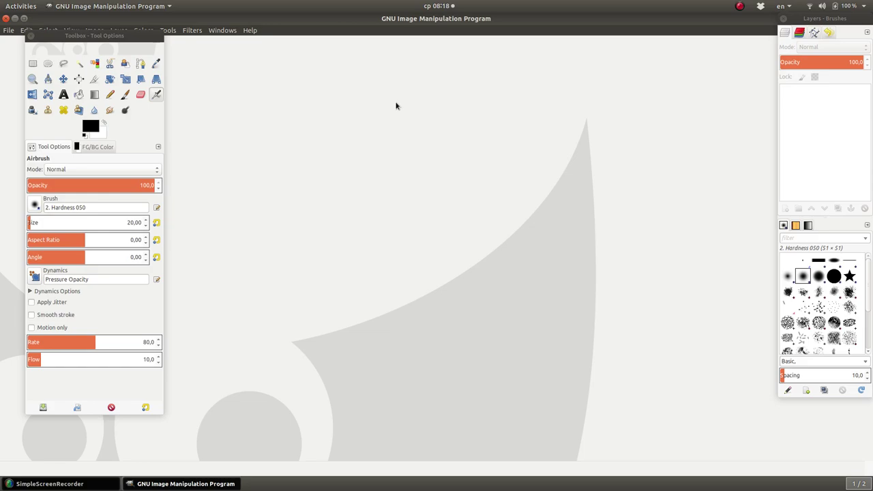
# Step: Create a new 1920 × 1080 px image filled with transparency
pyautogui.click(158, 38)
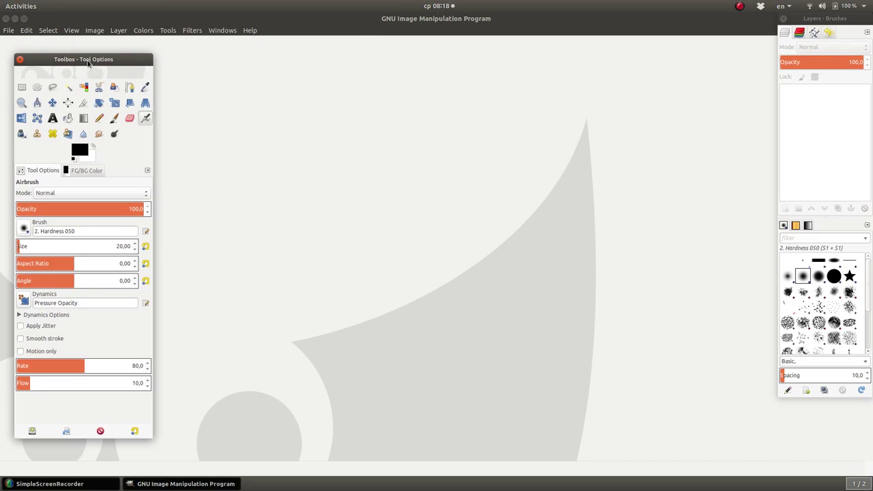
pyautogui.hotkey('ctrl', 'n')
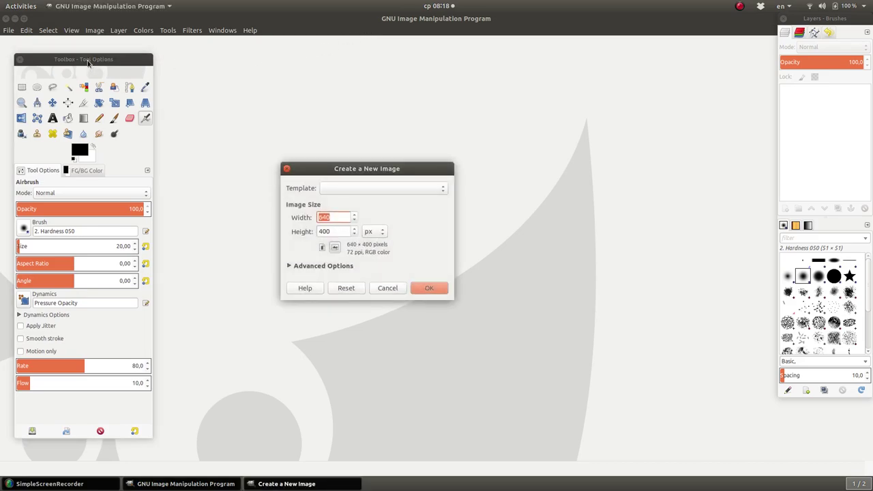
pyautogui.click(419, 187)
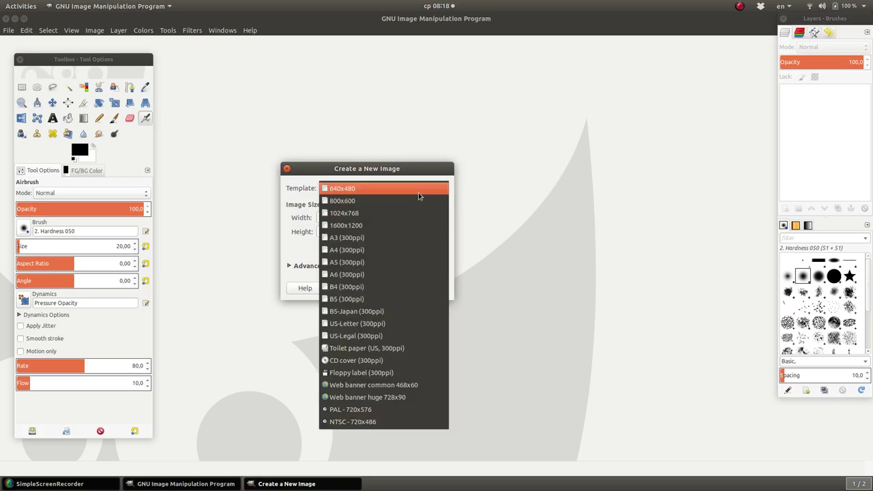
pyautogui.click(369, 173)
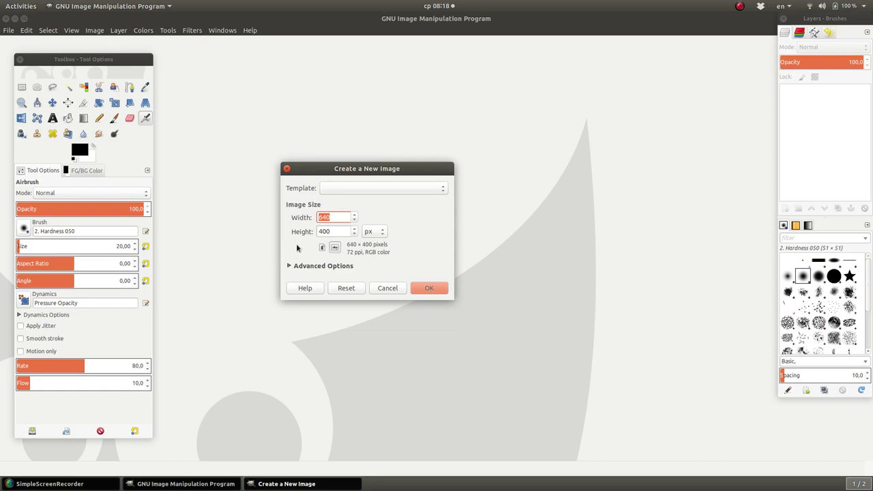
pyautogui.write('1920')
pyautogui.press('Tab')
pyautogui.write('1080')
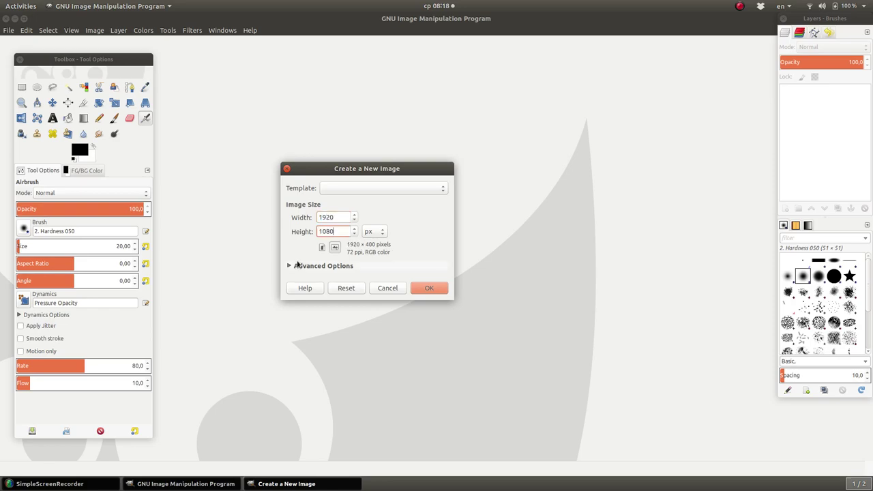
pyautogui.click(297, 266)
pyautogui.click(391, 329)
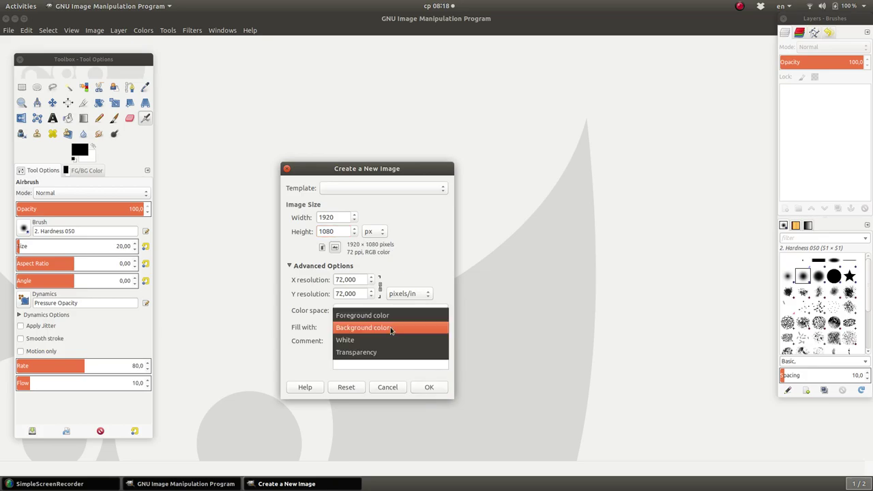
pyautogui.click(371, 353)
pyautogui.click(430, 387)
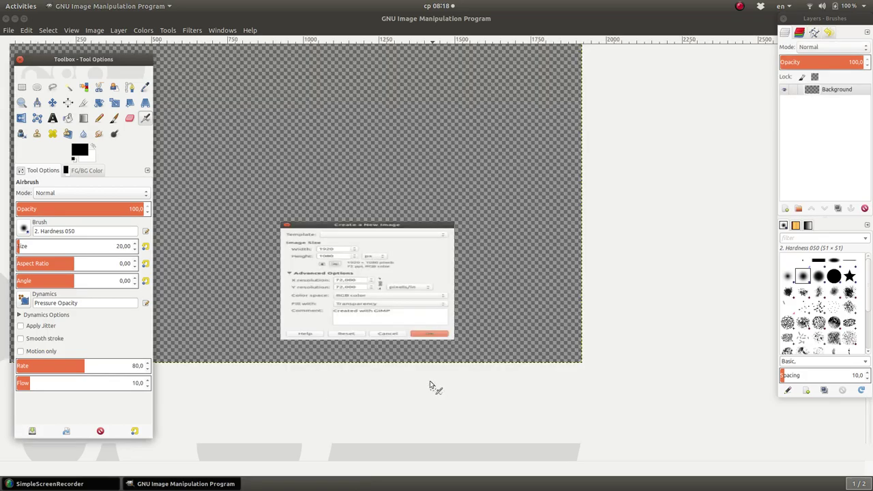
# Step: Restore the image window to a smaller size beside the toolbox and add the text HELLO near the middle of the canvas
pyautogui.doubleClick(292, 18)
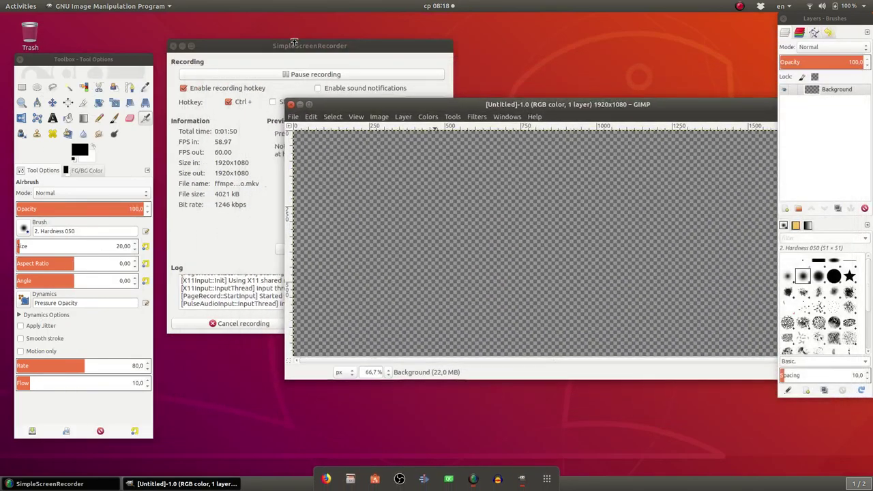
pyautogui.moveTo(338, 104); pyautogui.dragTo(261, 71)
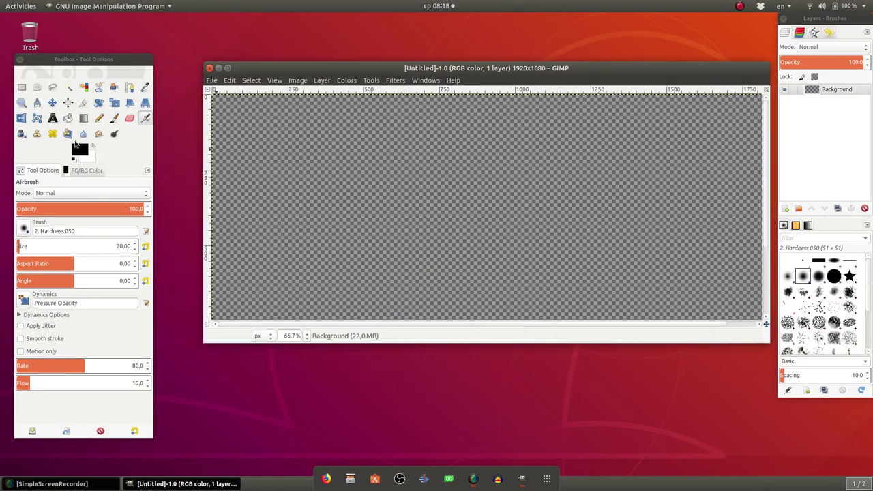
pyautogui.click(52, 118)
pyautogui.click(354, 202)
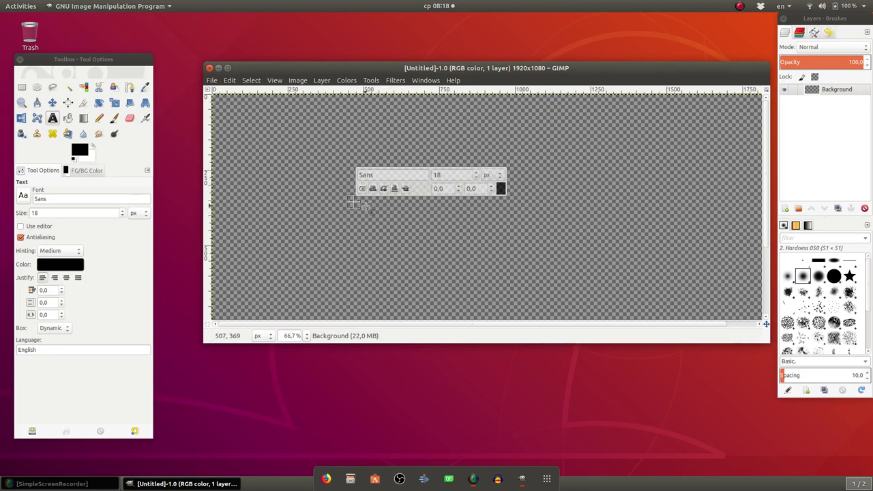
pyautogui.write('HELLO')
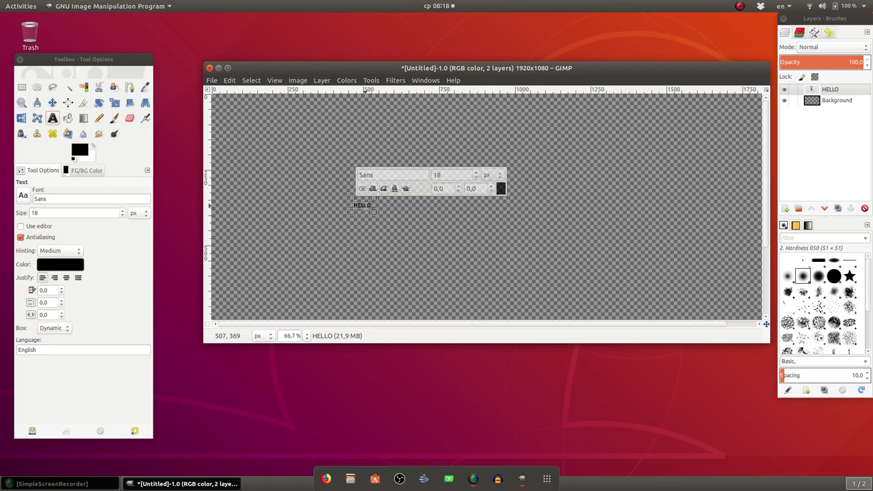
# Step: Set the size of the whole HELLO text to 200 px
pyautogui.hotkey('ctrl', 's')
pyautogui.press('Escape')
pyautogui.click(461, 179)
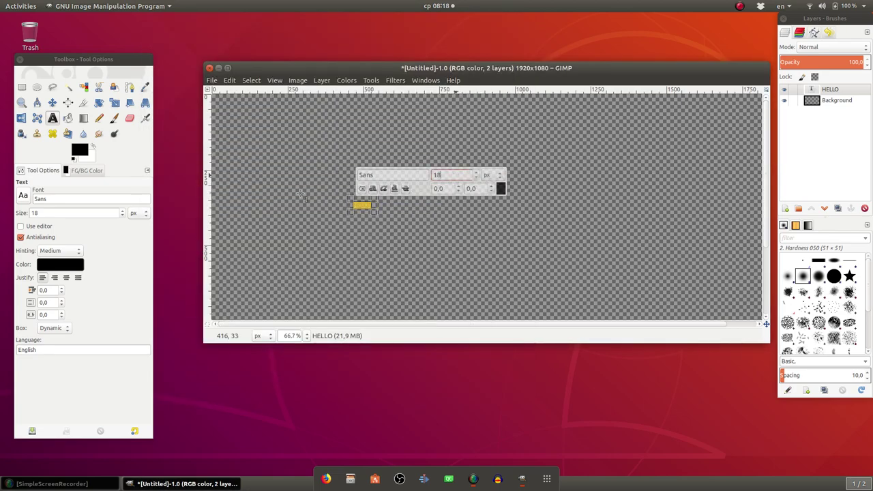
pyautogui.press('BackSpace')
pyautogui.write('200')
pyautogui.press('Return')
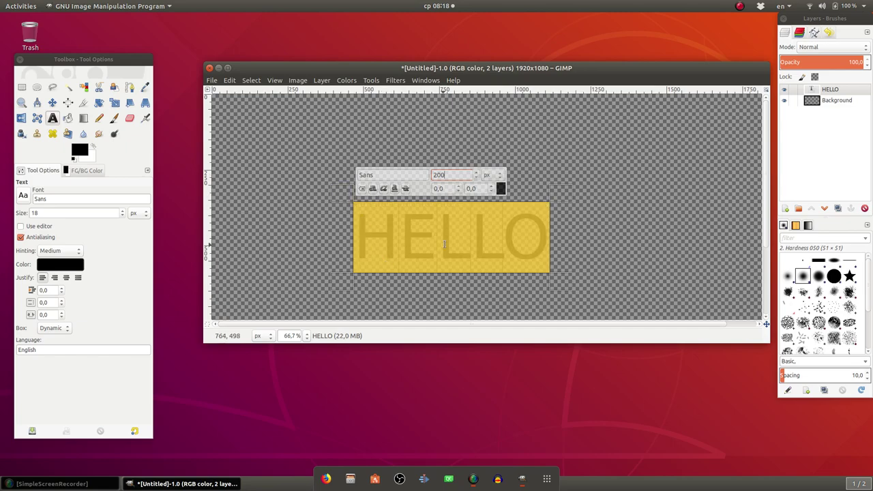
# Step: Change the HELLO text's font to Ubuntu Bold and move the text slightly up and to the right on the canvas
pyautogui.click(390, 175)
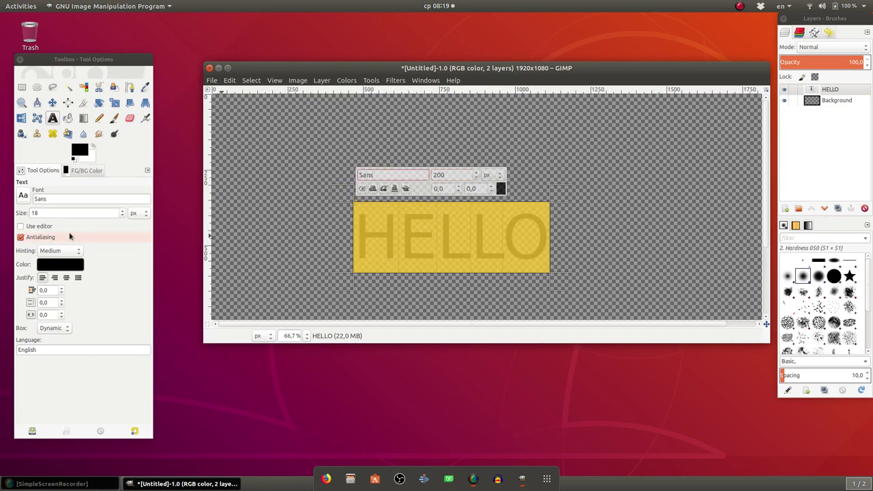
pyautogui.click(24, 197)
pyautogui.scroll(-15, 76, 294)
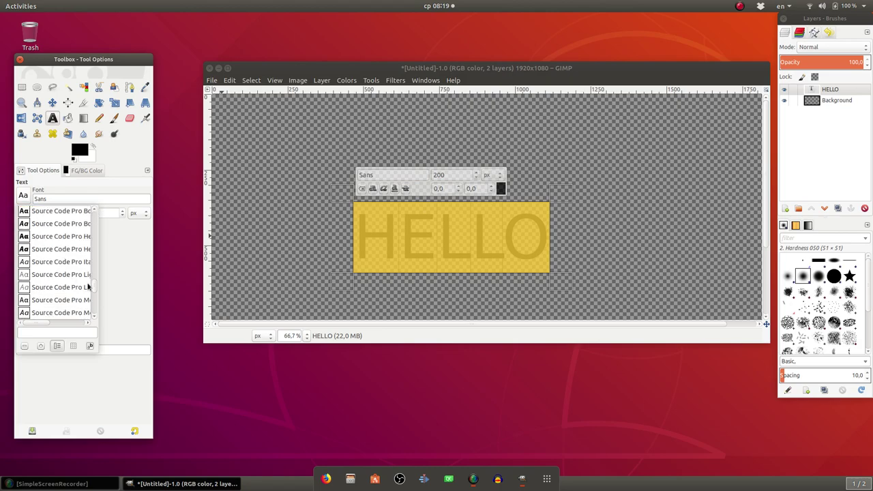
pyautogui.scroll(-10, 71, 304)
pyautogui.scroll(2, 71, 304)
pyautogui.click(64, 273)
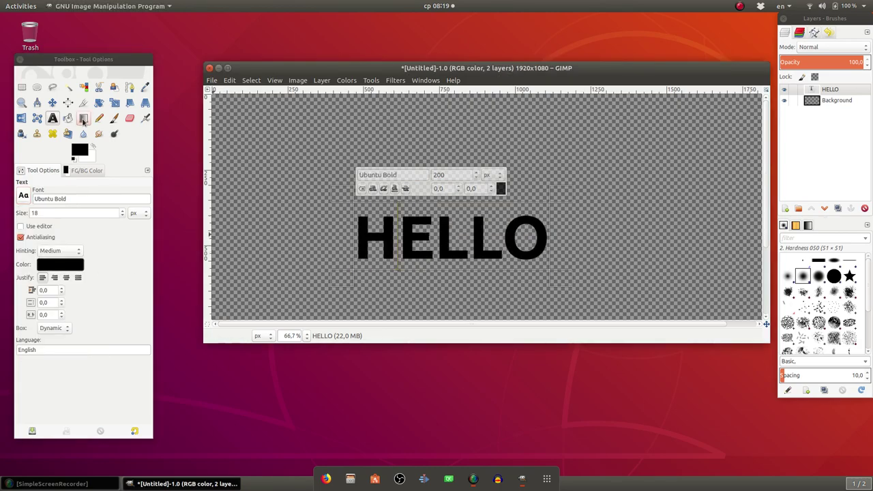
pyautogui.click(52, 102)
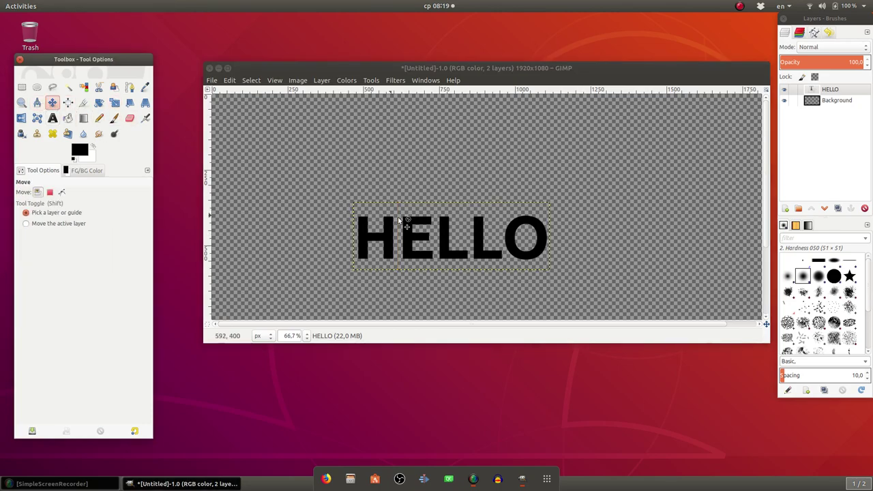
pyautogui.moveTo(409, 244); pyautogui.dragTo(425, 220)
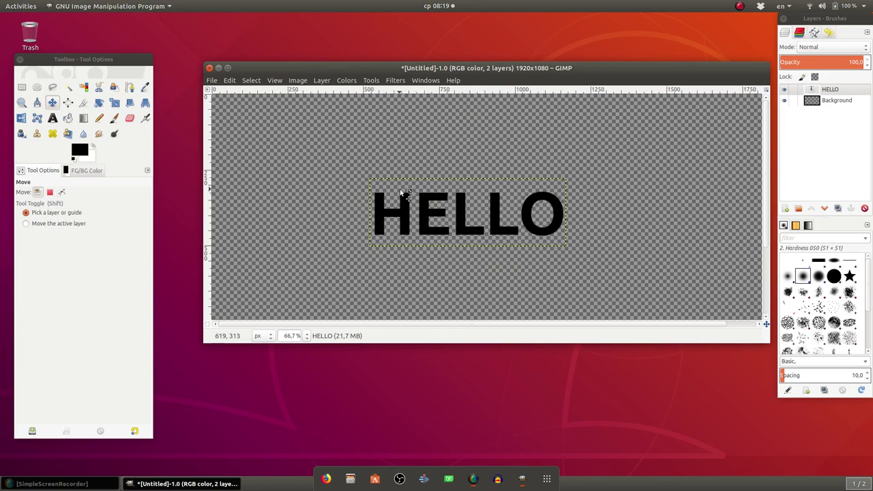
pyautogui.hotkey('ctrl', 's')
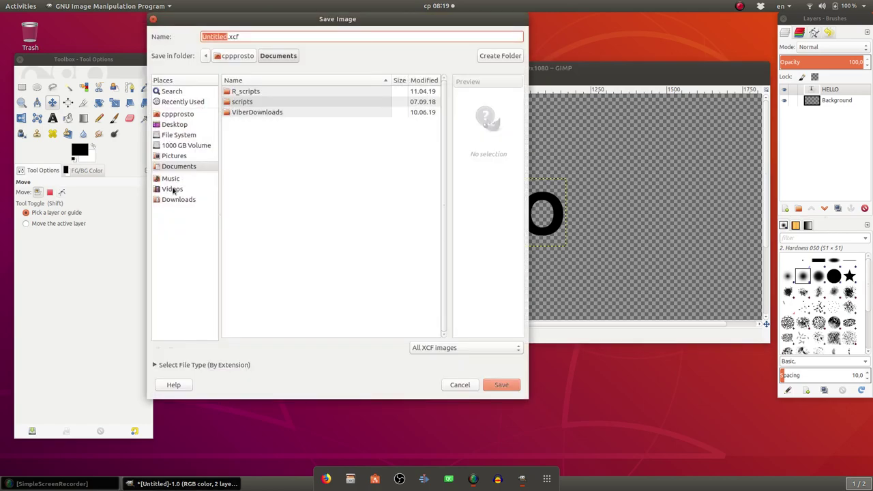
pyautogui.click(174, 114)
pyautogui.doubleClick(238, 270)
pyautogui.doubleClick(240, 154)
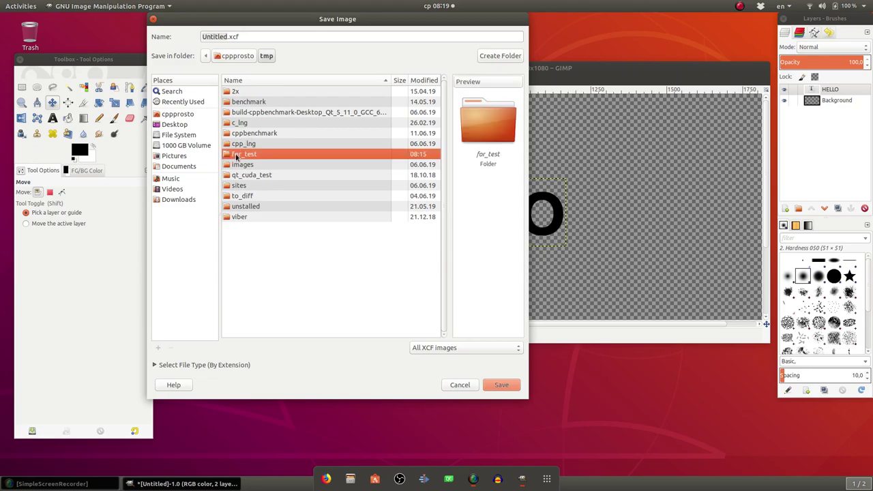
pyautogui.press('Escape')
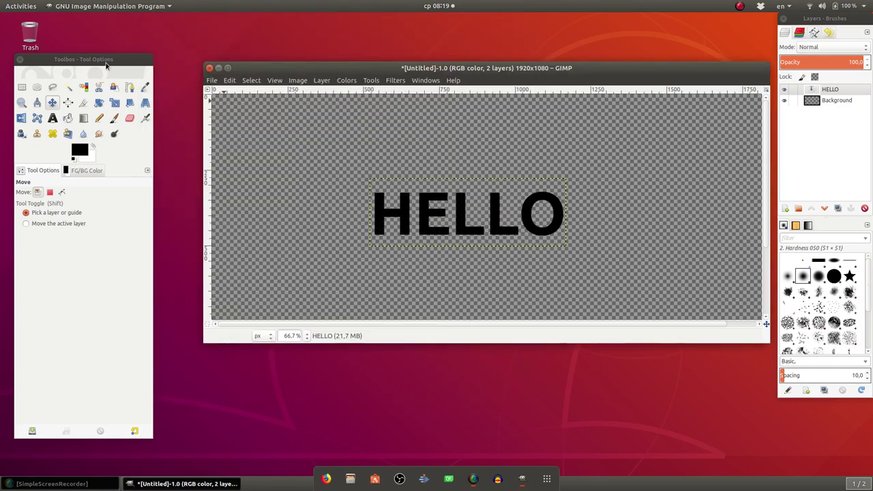
# Step: Export the image as logo.png into the tmp/for_test folder and enlarge the image window
pyautogui.click(211, 80)
pyautogui.click(231, 214)
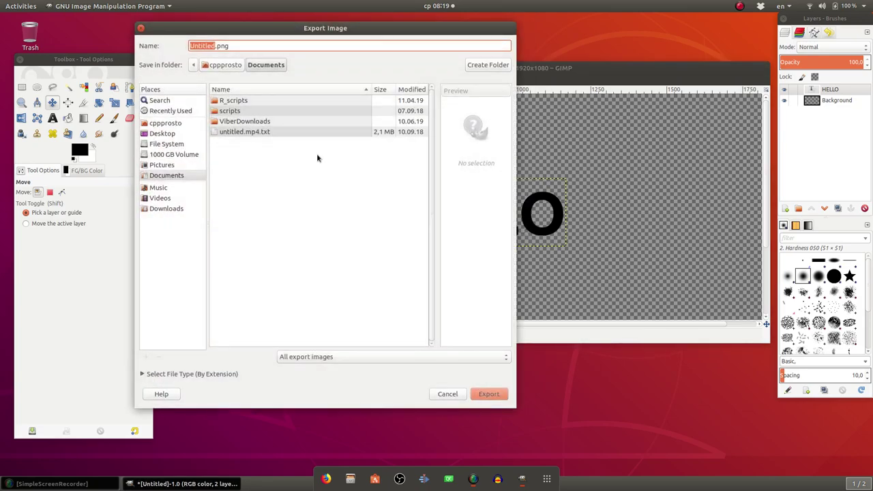
pyautogui.click(224, 66)
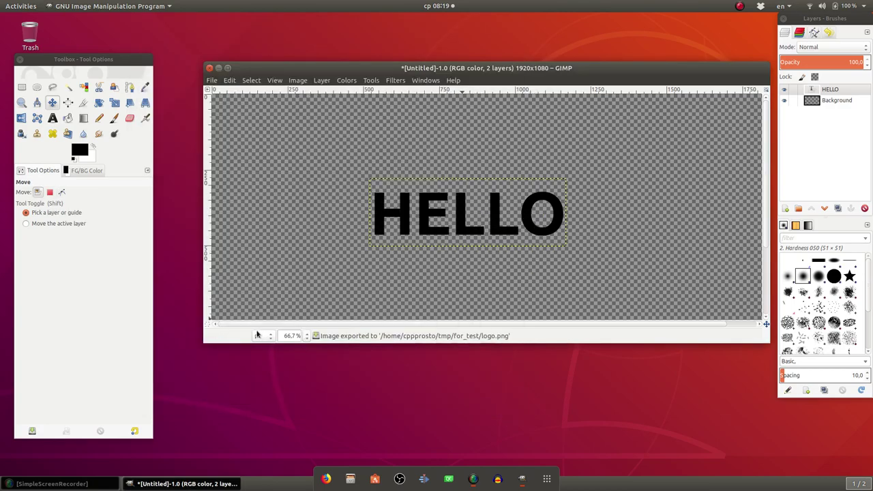
pyautogui.moveTo(204, 343); pyautogui.dragTo(177, 397)
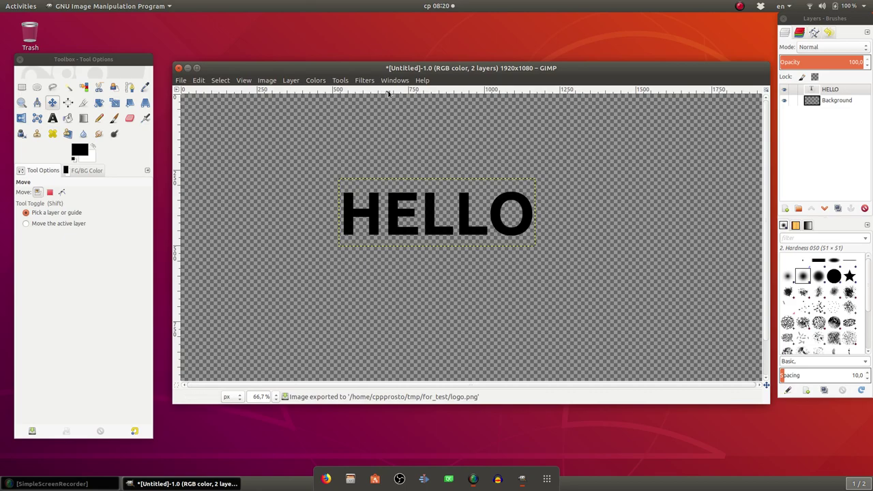
# Step: Switch to the drop-down terminal's file manager and check the ~/tmp/for_test folder for logo.png
pyautogui.press('F12')
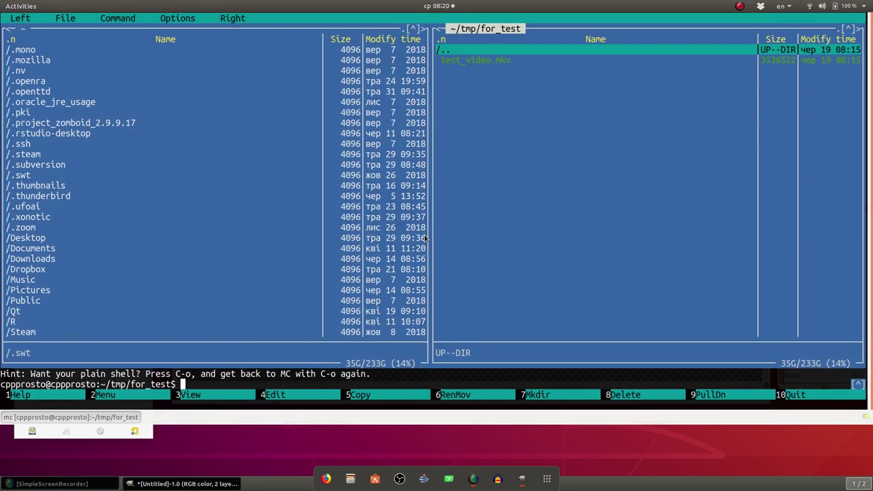
pyautogui.press('Down')
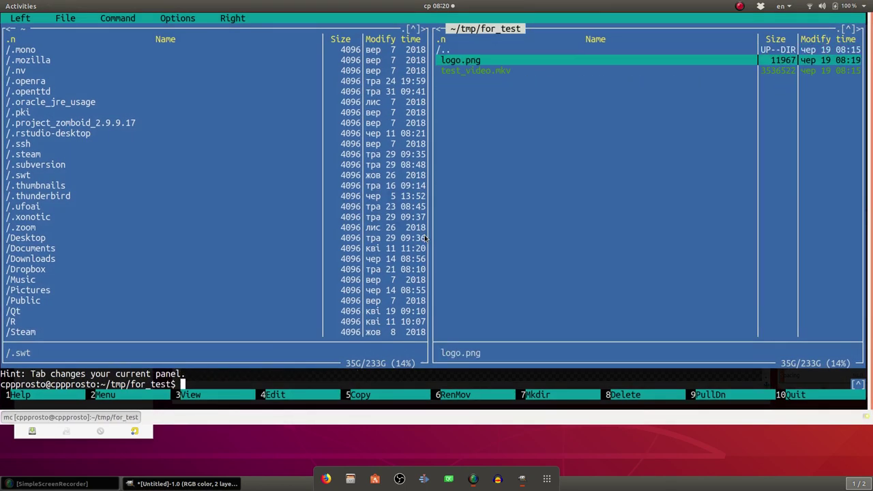
pyautogui.press('F12')
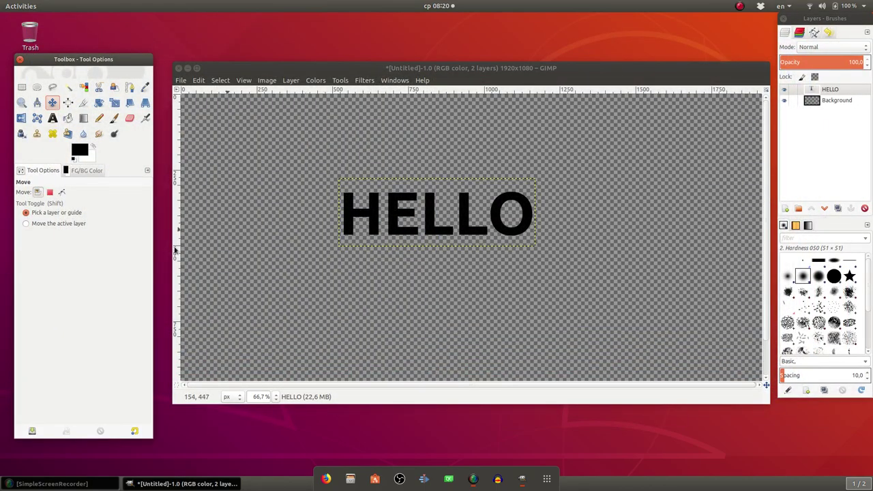
# Step: Enlarge the image window to show nearly the whole canvas and reposition it beside the toolbox, which is moved outward
pyautogui.moveTo(175, 65); pyautogui.dragTo(148, 28)
pyautogui.moveTo(135, 61); pyautogui.dragTo(120, 56)
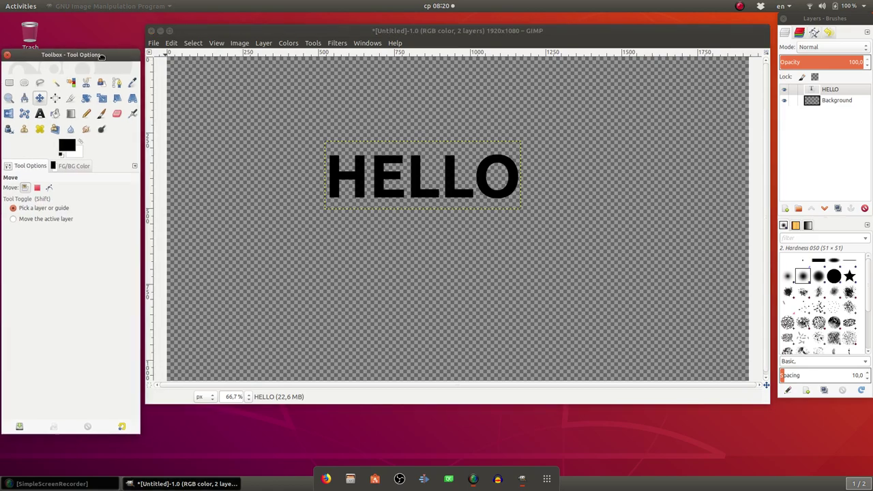
pyautogui.moveTo(208, 32); pyautogui.dragTo(211, 72)
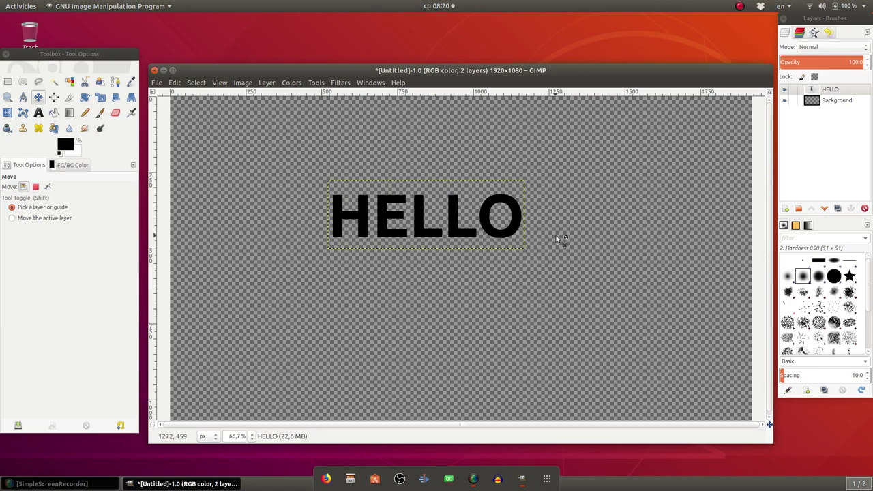
pyautogui.hotkey('alt', 'Tab')
pyautogui.click(480, 70)
pyautogui.click(479, 61)
pyautogui.hotkey('alt', 'Tab')
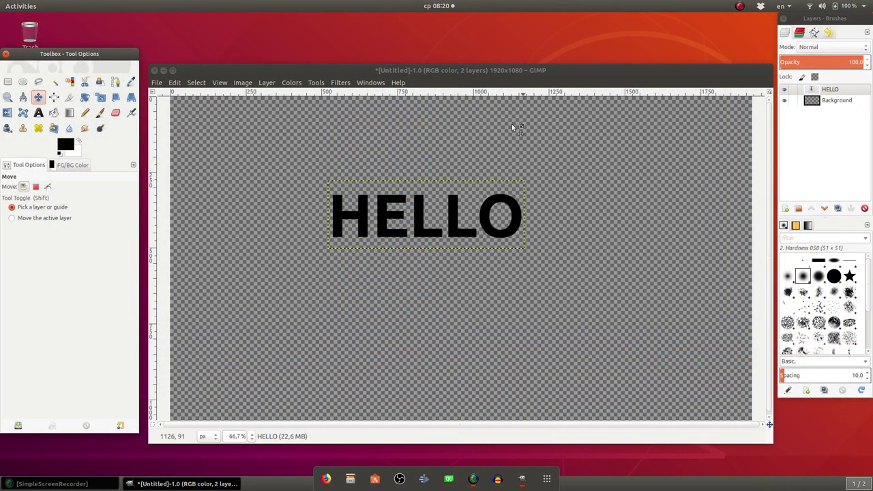
# Step: Switch to Files, play test_video.mkv from the tmp/for_test folder in VLC, and skip ahead through the recording
pyautogui.click(350, 479)
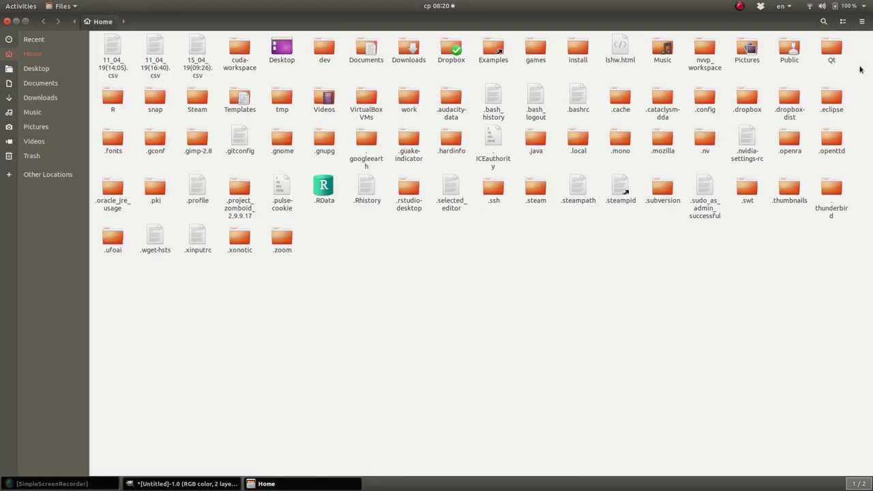
pyautogui.doubleClick(281, 99)
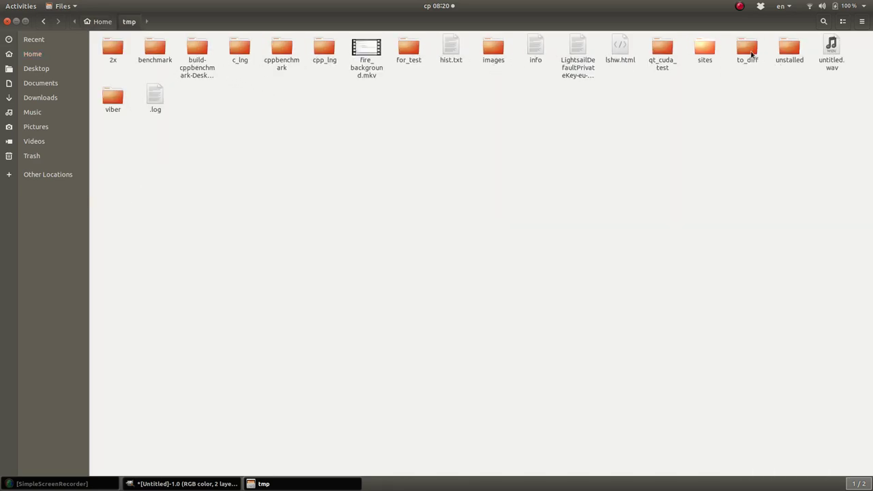
pyautogui.doubleClick(412, 55)
pyautogui.click(149, 59)
pyautogui.doubleClick(148, 59)
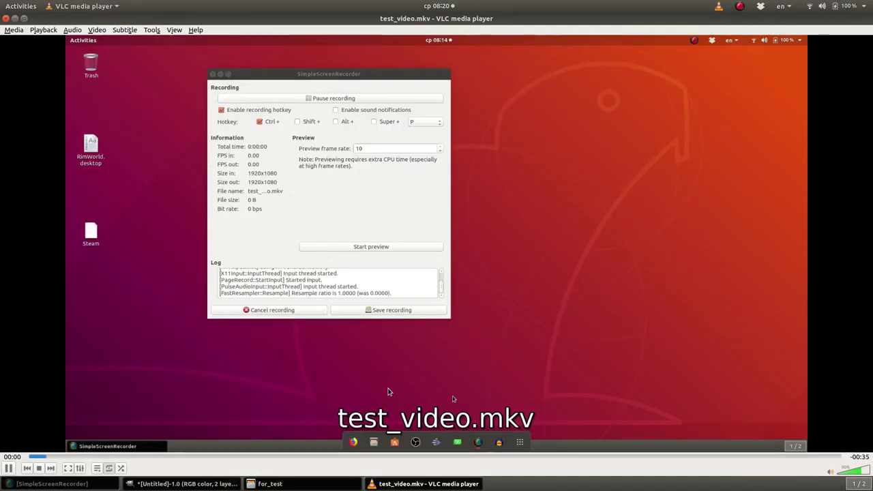
pyautogui.click(434, 457)
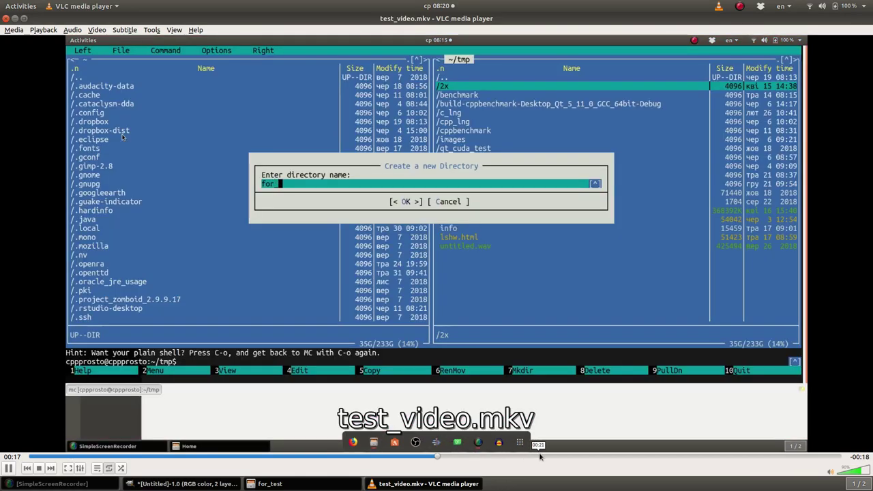
pyautogui.click(567, 457)
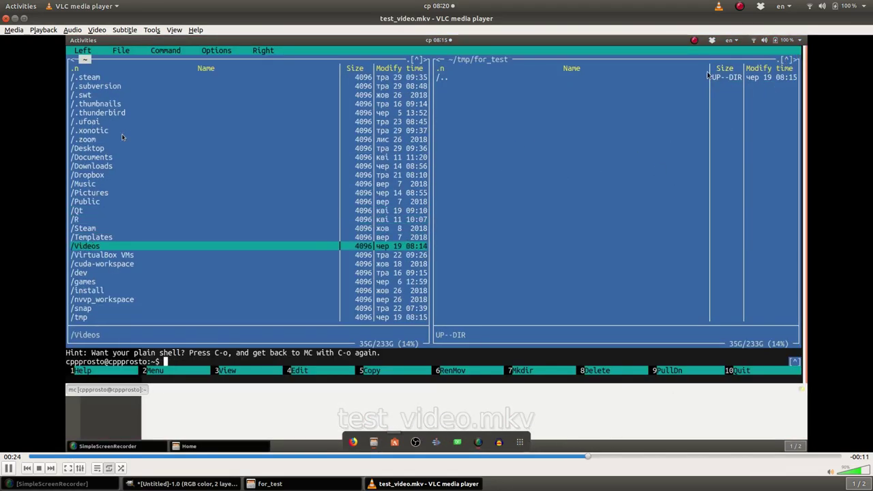
# Step: Close VLC, switch to the drop-down terminal, and at its plain shell prompt enter ffmpeg -i test_video.mkv -i logo.png -filter_complex "overlay=0:0" output.mkv
pyautogui.click(6, 19)
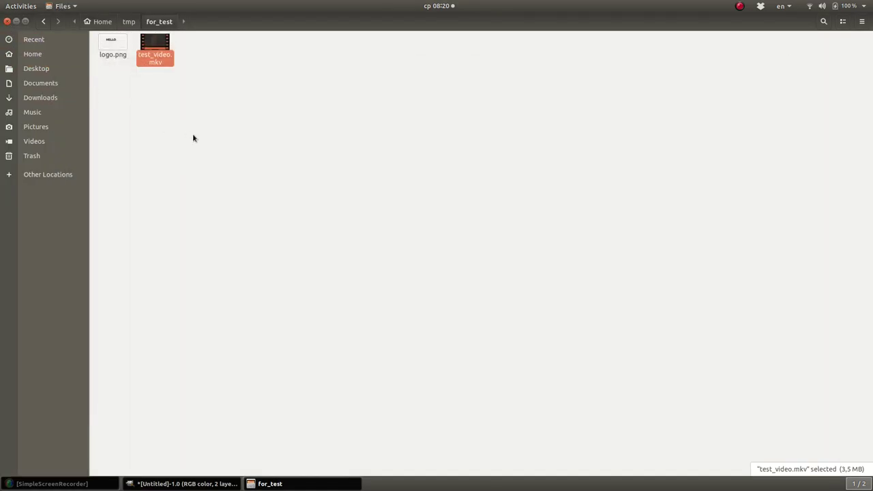
pyautogui.hotkey('alt', 'Tab')
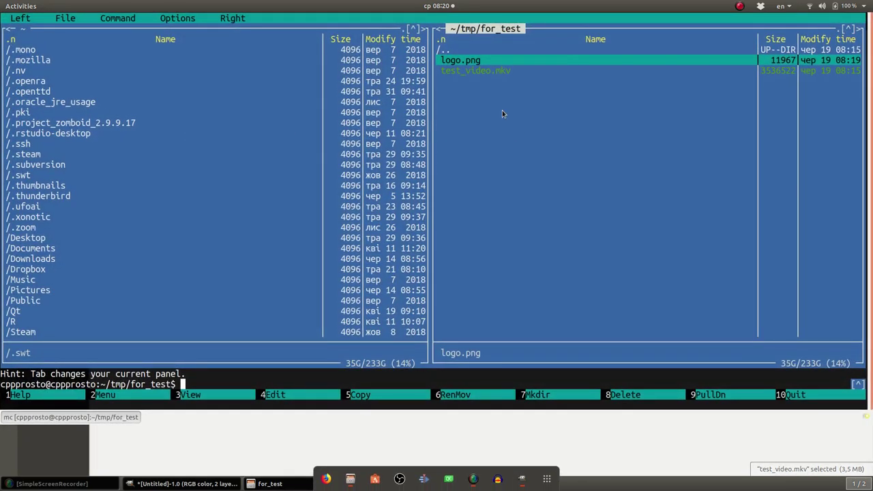
pyautogui.press('F10')
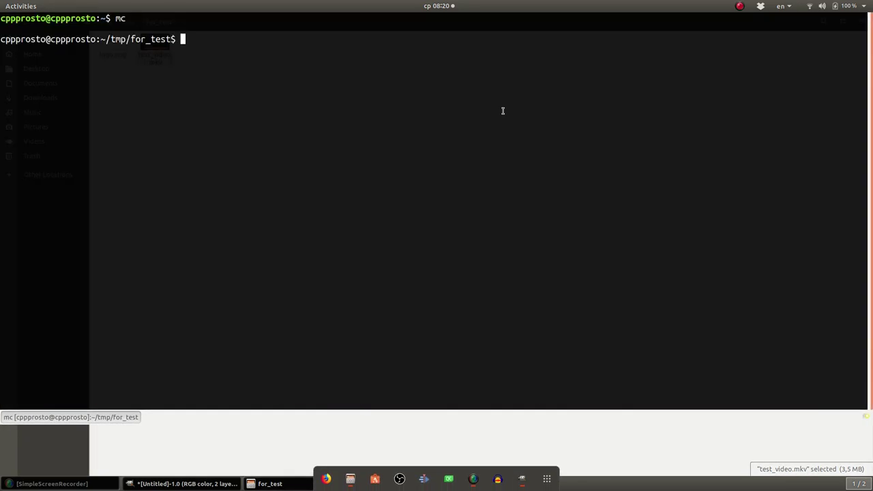
pyautogui.write('ffmpeg -i test_video.mkv -i logo.png -filter_complex "overlay=0:0" output.mkv')
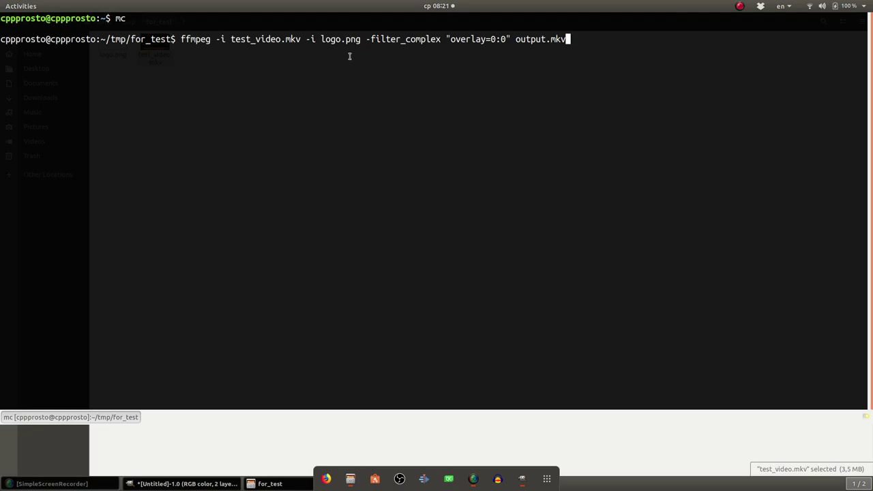
# Step: Examine the entered ffmpeg command part by part, highlighting the video input, the logo input and the overlay filter's coordinates
pyautogui.moveTo(180, 39); pyautogui.dragTo(579, 42)
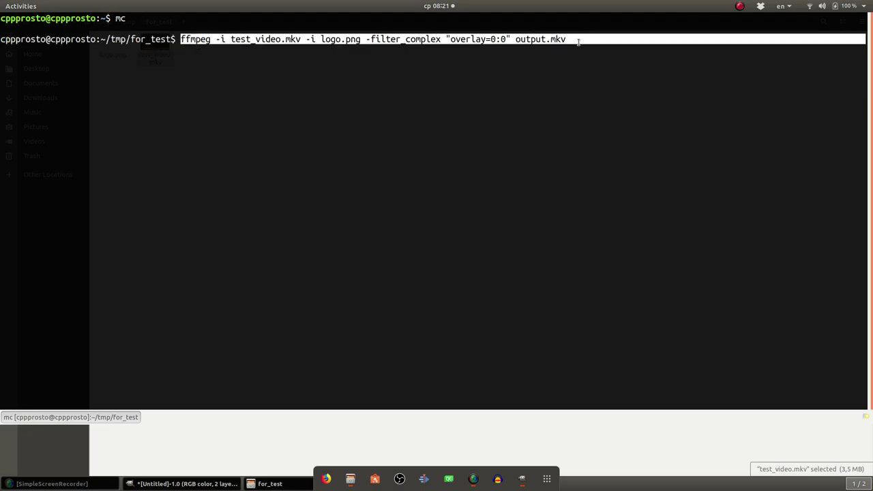
pyautogui.click(542, 59)
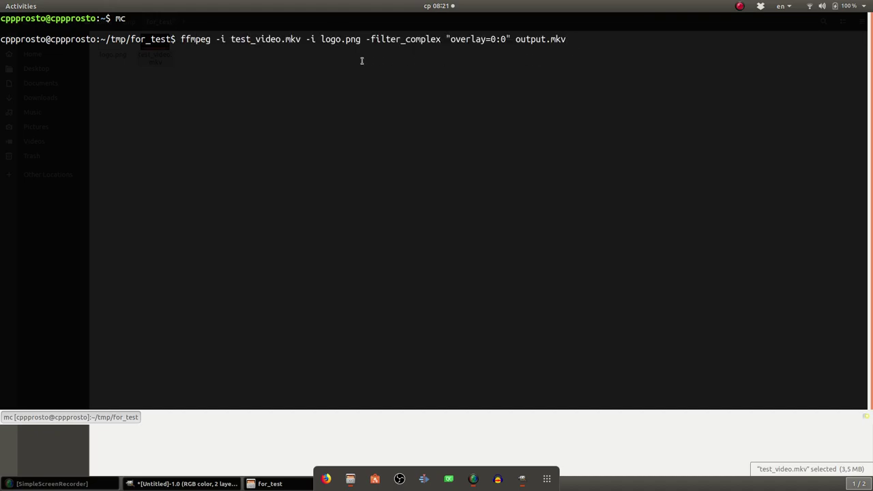
pyautogui.doubleClick(204, 41)
pyautogui.moveTo(216, 39); pyautogui.dragTo(506, 40)
pyautogui.click(328, 50)
pyautogui.click(367, 49)
pyautogui.click(451, 48)
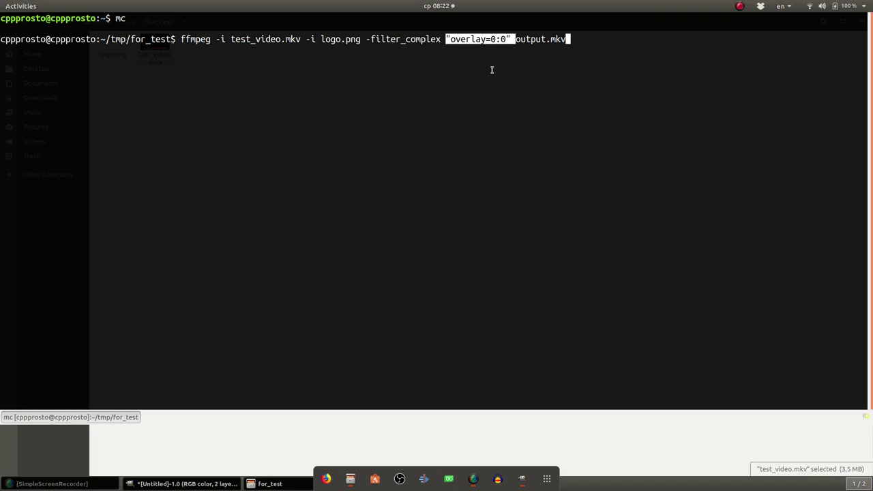
pyautogui.click(509, 40)
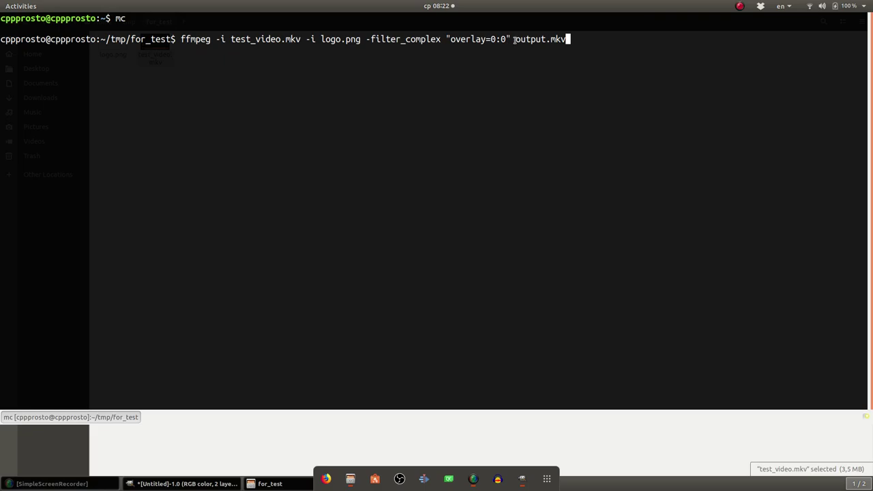
# Step: Check the output file name and run the ffmpeg command to render test_video.mkv with the logo.png overlay into output.mkv
pyautogui.moveTo(517, 39); pyautogui.dragTo(605, 40)
pyautogui.press('Return')
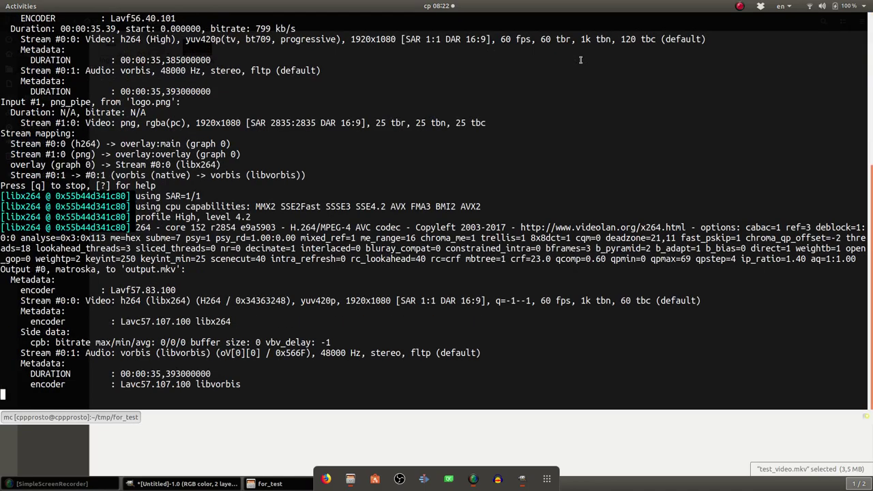